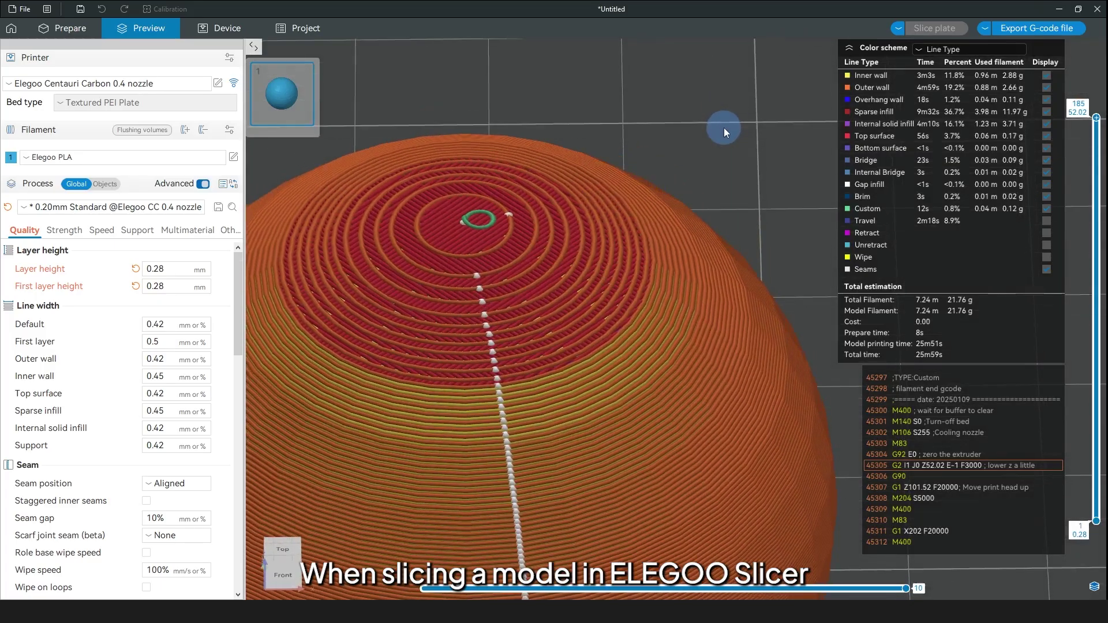
# Edit the Layer height field, leaving it at 0.28 mm, and return to the unsliced sphere in Prepare.
pyautogui.moveTo(724, 127); pyautogui.dragTo(723, 132)
pyautogui.click(418, 245)
pyautogui.click(183, 269)
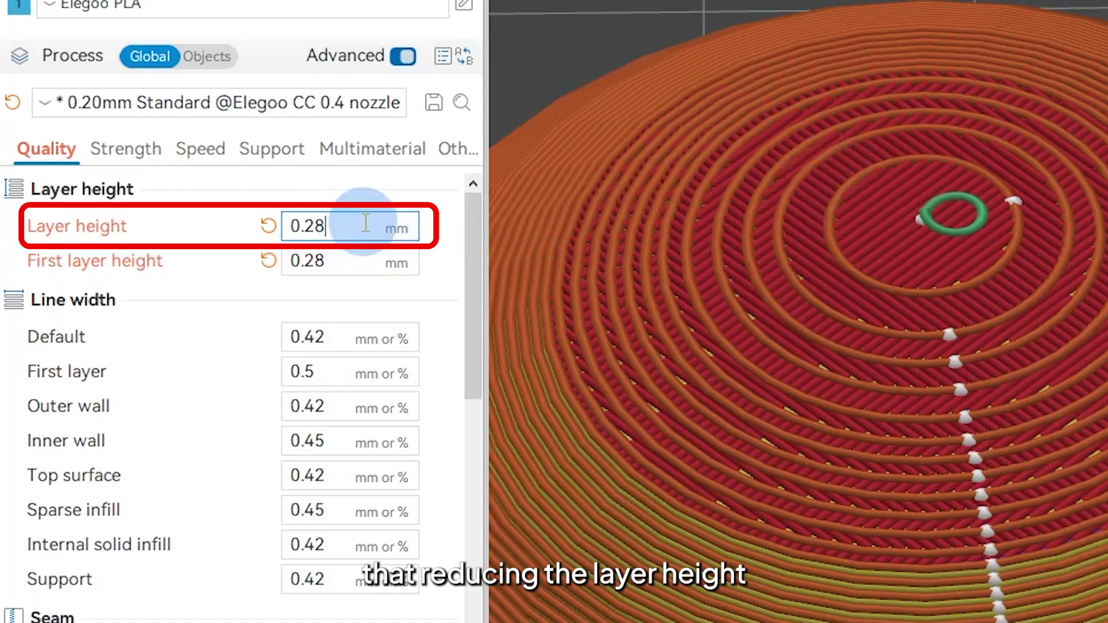
pyautogui.press('BackSpace')
pyautogui.press('BackSpace')
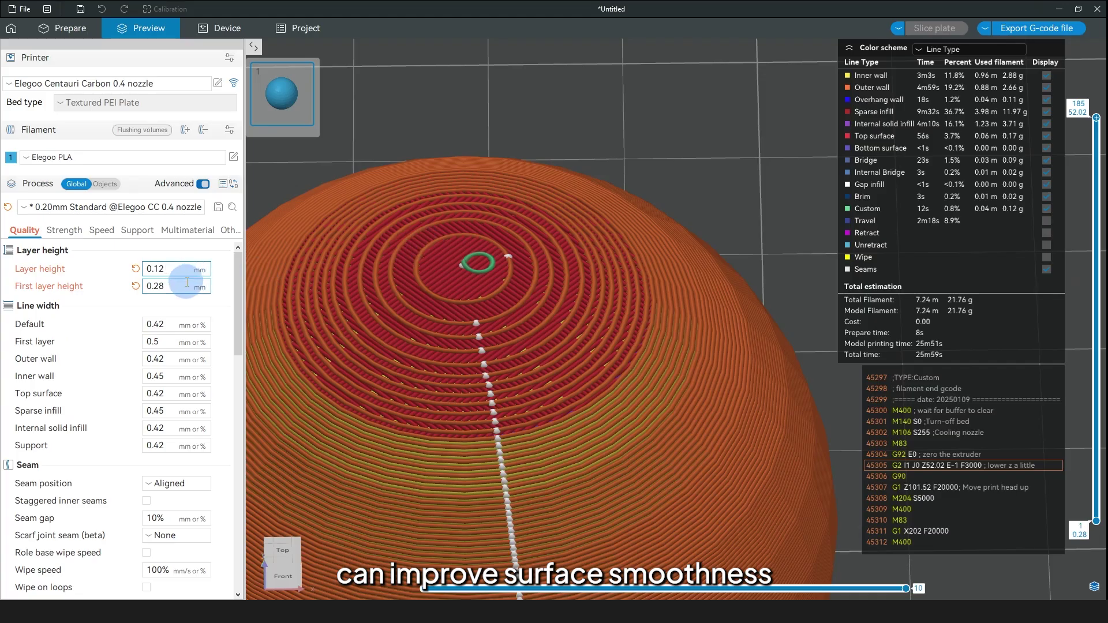
pyautogui.click(370, 251)
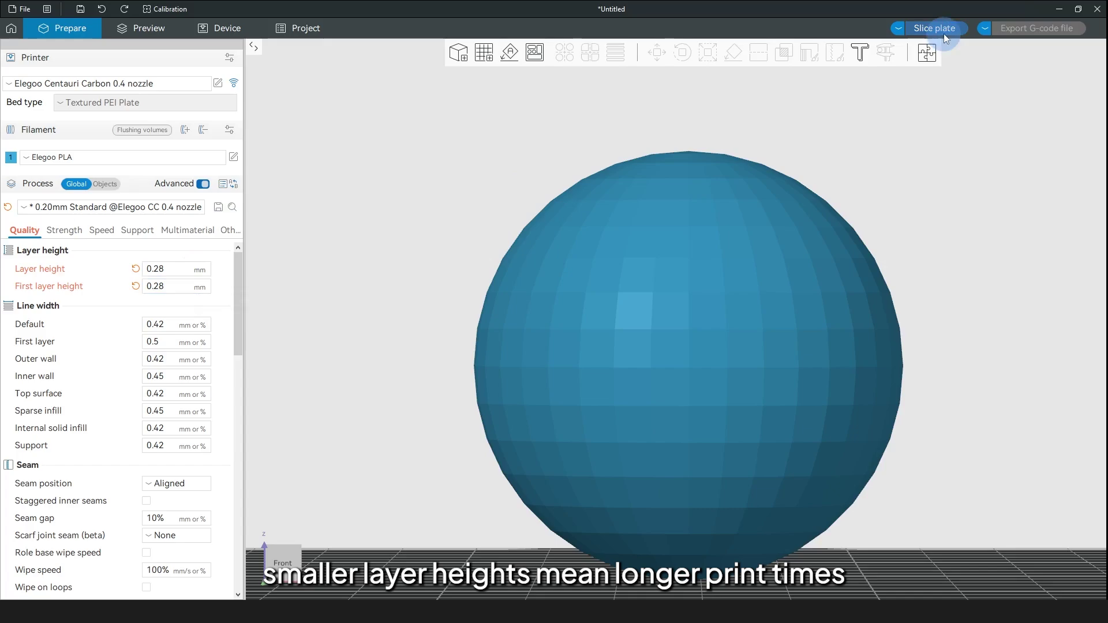
# Slice the plate and zoom into the layered preview of the model sliced at 0.2 mm.
pyautogui.click(937, 29)
pyautogui.scroll(3, 659, 135)
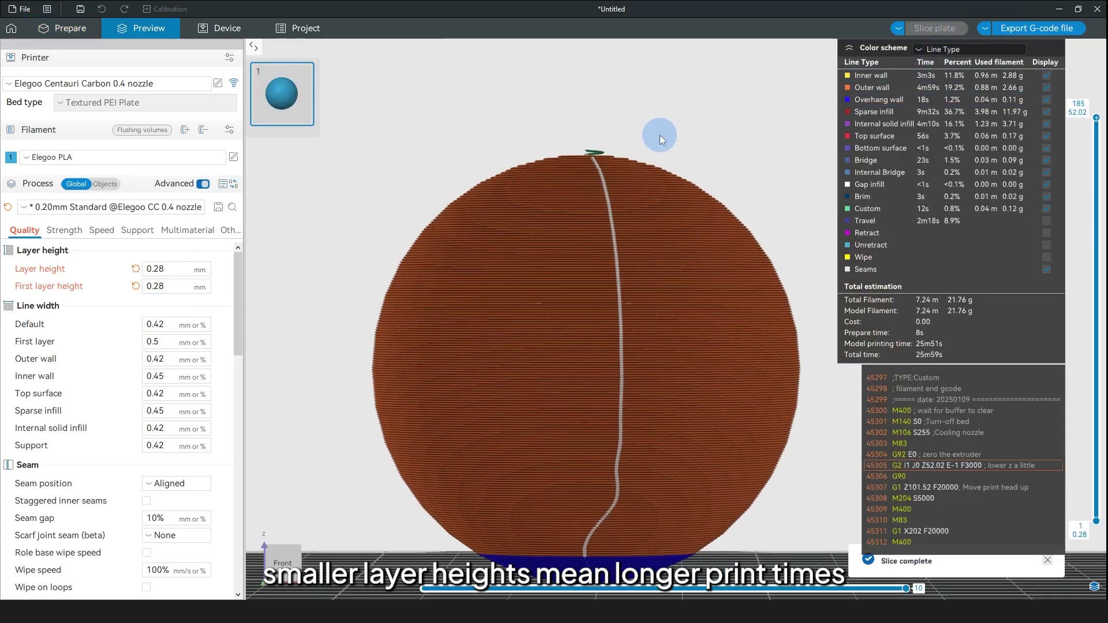
pyautogui.scroll(4, 669, 108)
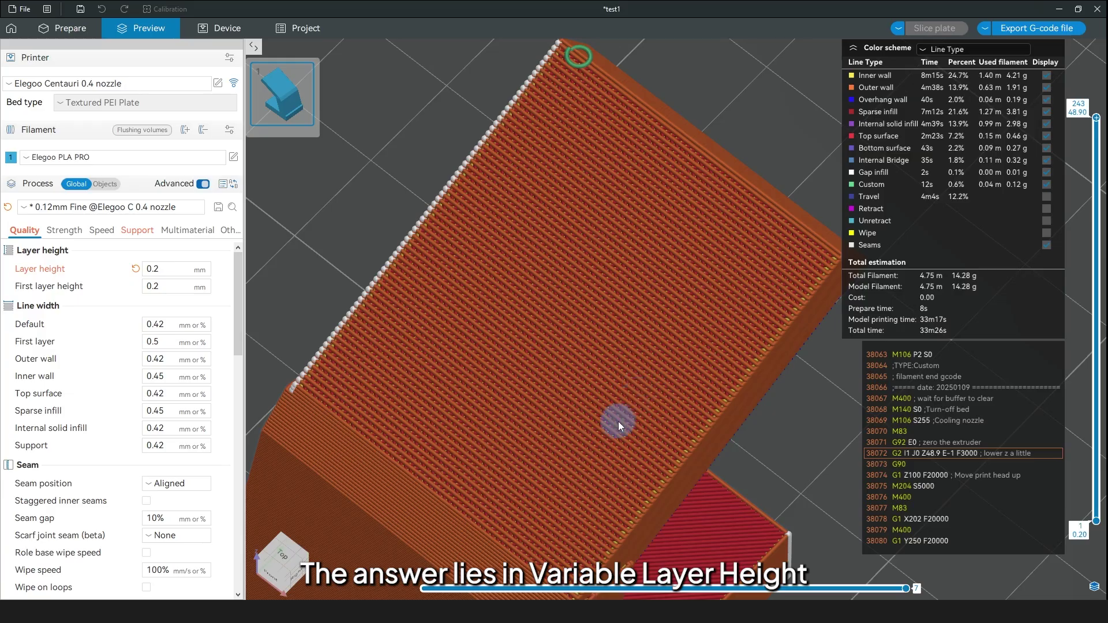
# Orbit the sliced stand, fit it to view, then switch to the right side view.
pyautogui.moveTo(617, 421); pyautogui.dragTo(698, 361)
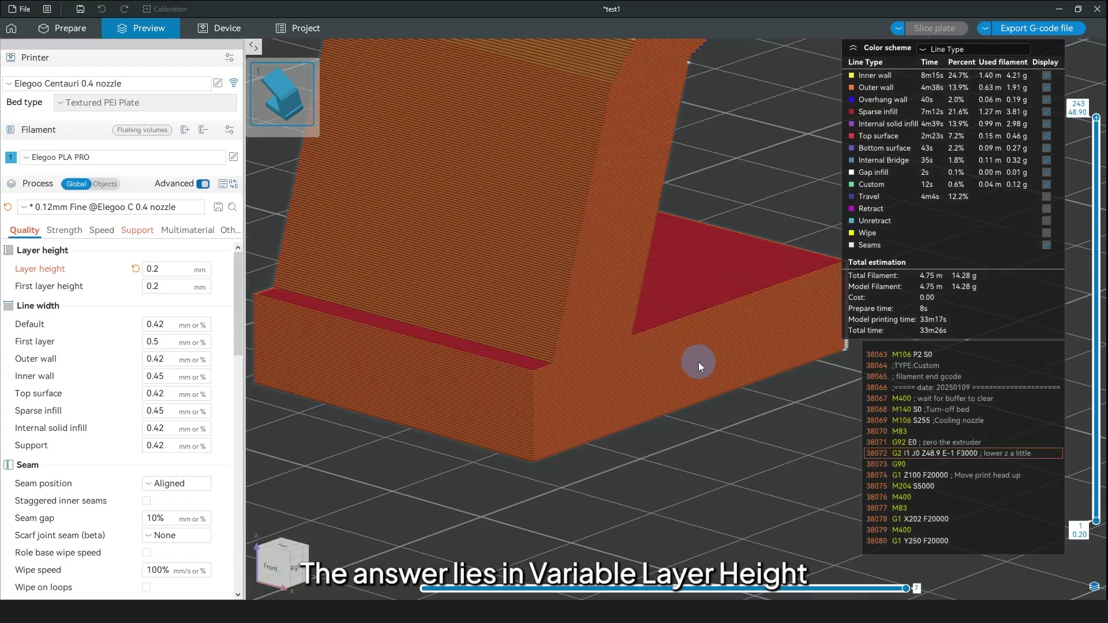
pyautogui.press('z')
pyautogui.click(299, 566)
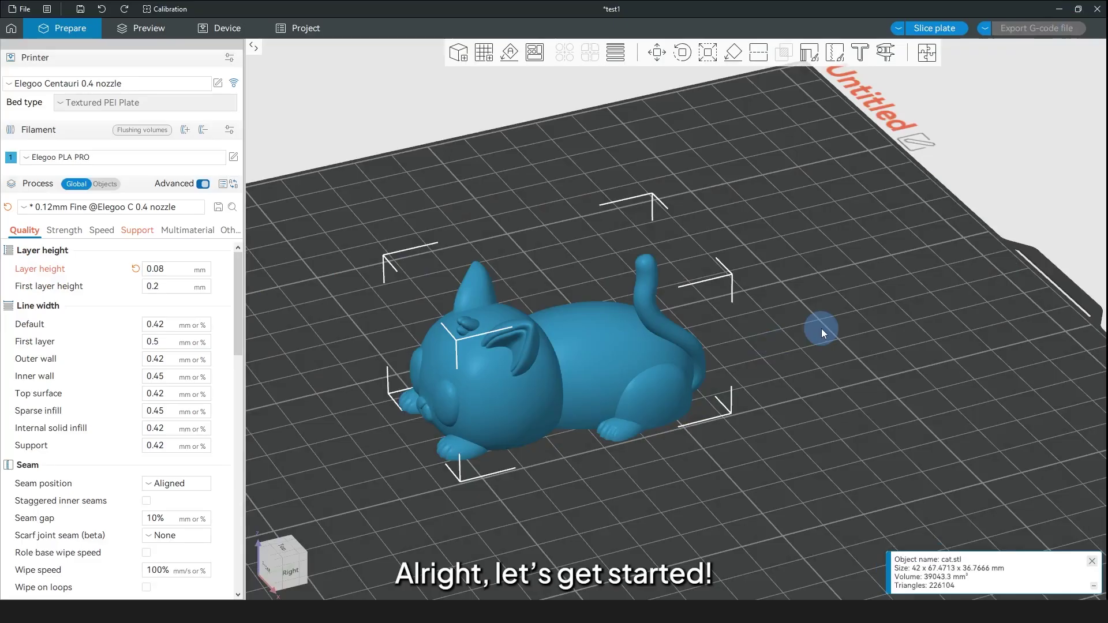
# Select cat.stl and launch the Variable layer height tool (quality/speed 0.50, radius 5).
pyautogui.moveTo(790, 304); pyautogui.dragTo(912, 292, button='right')
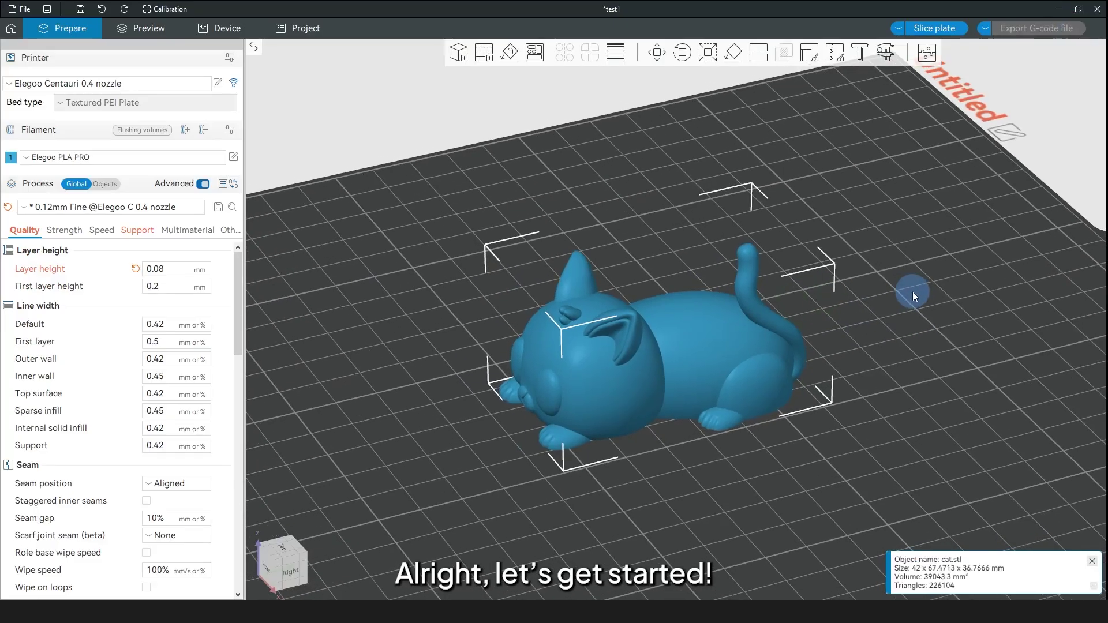
pyautogui.click(663, 321)
pyautogui.moveTo(906, 133); pyautogui.dragTo(919, 158, button='right')
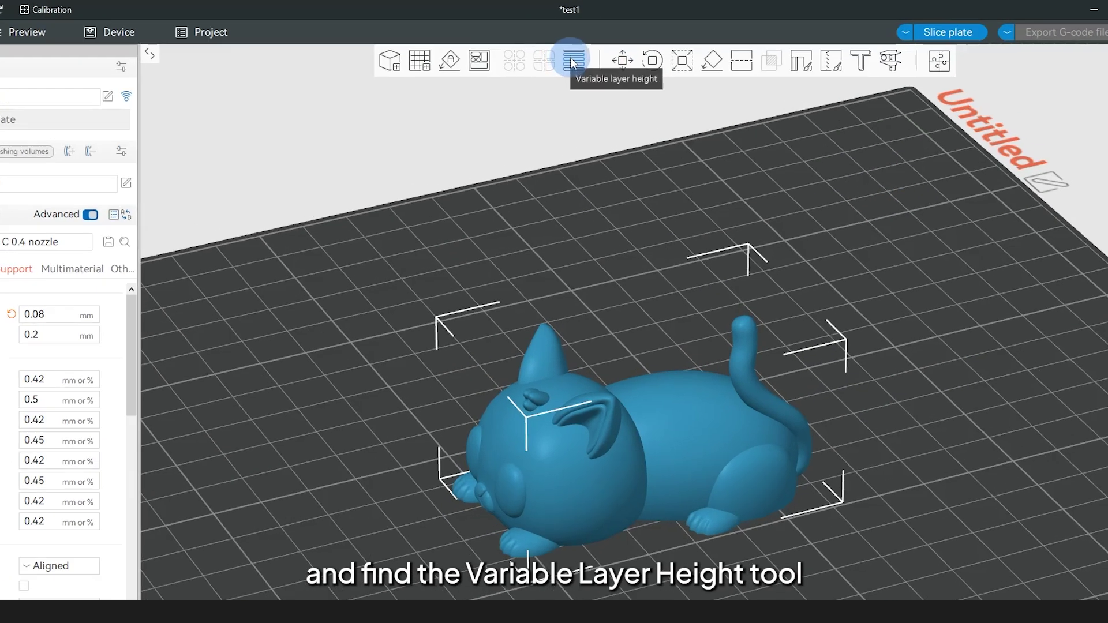
pyautogui.click(615, 52)
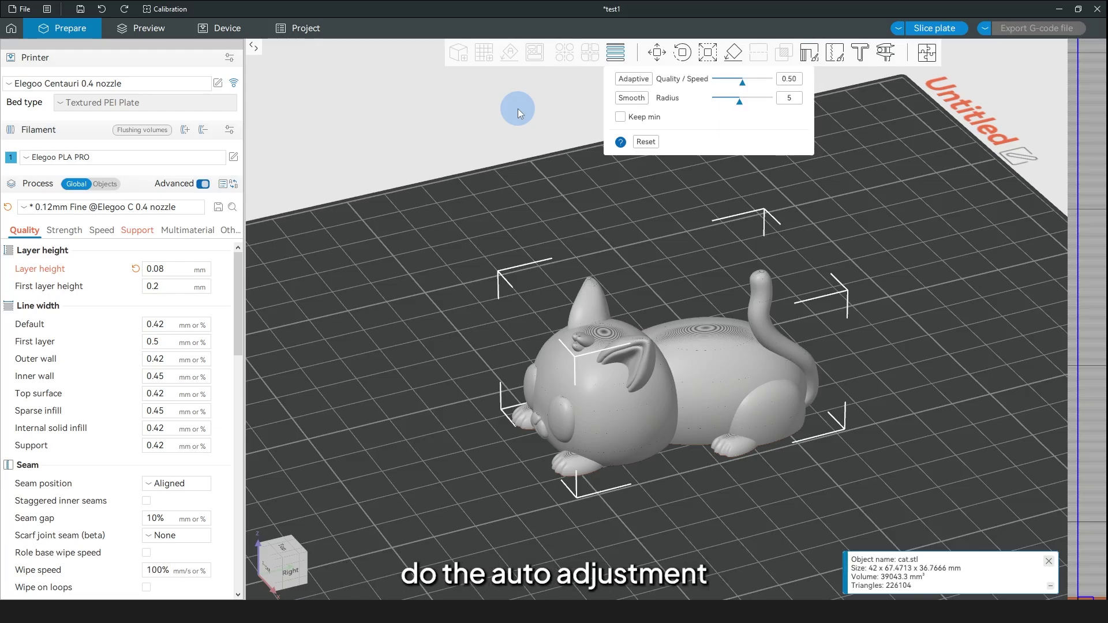
# Set Quality/Speed to 0.26 and apply the Adaptive layer height profile to the cat.
pyautogui.moveTo(742, 83); pyautogui.dragTo(729, 85)
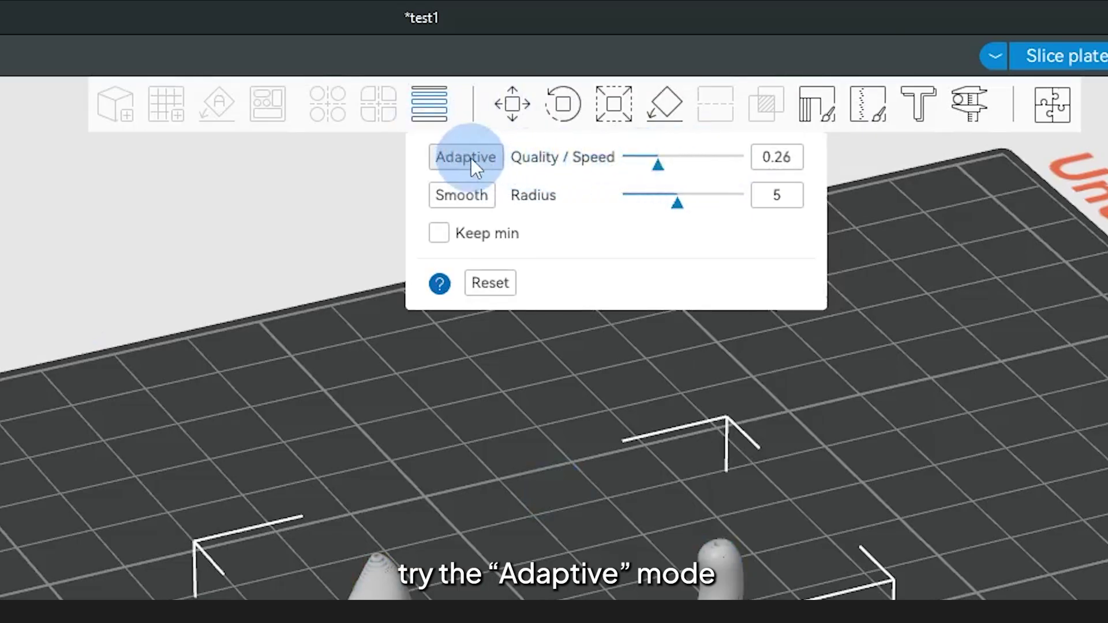
pyautogui.click(471, 158)
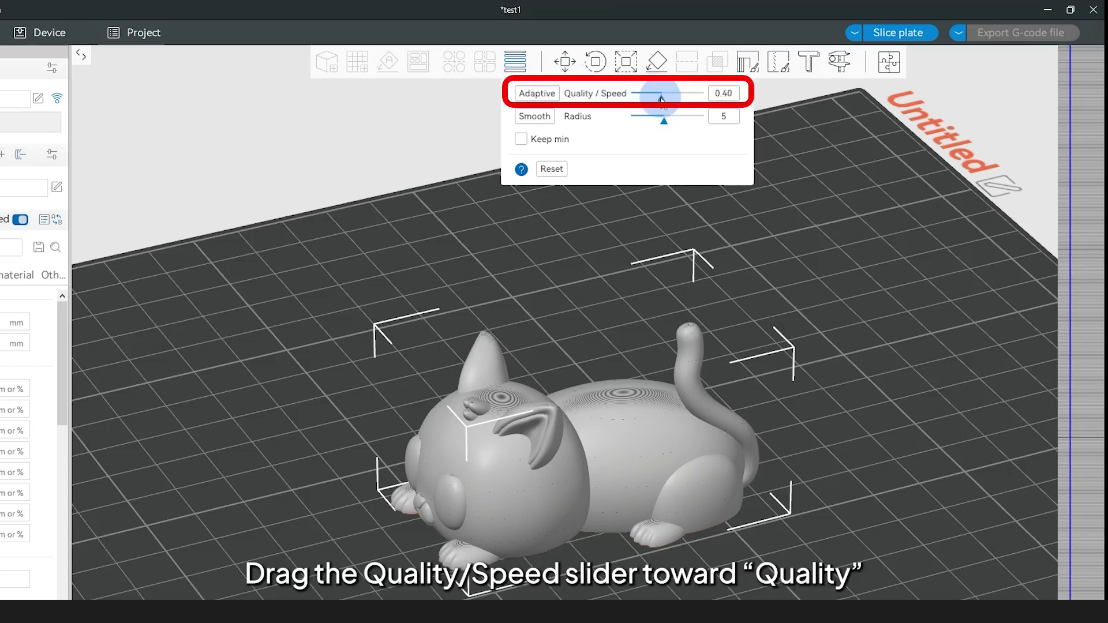
pyautogui.moveTo(666, 96)
pyautogui.mouseDown()
pyautogui.moveTo(650, 98)
pyautogui.moveTo(683, 101)
pyautogui.moveTo(649, 98)
pyautogui.moveTo(668, 95)
pyautogui.mouseUp()
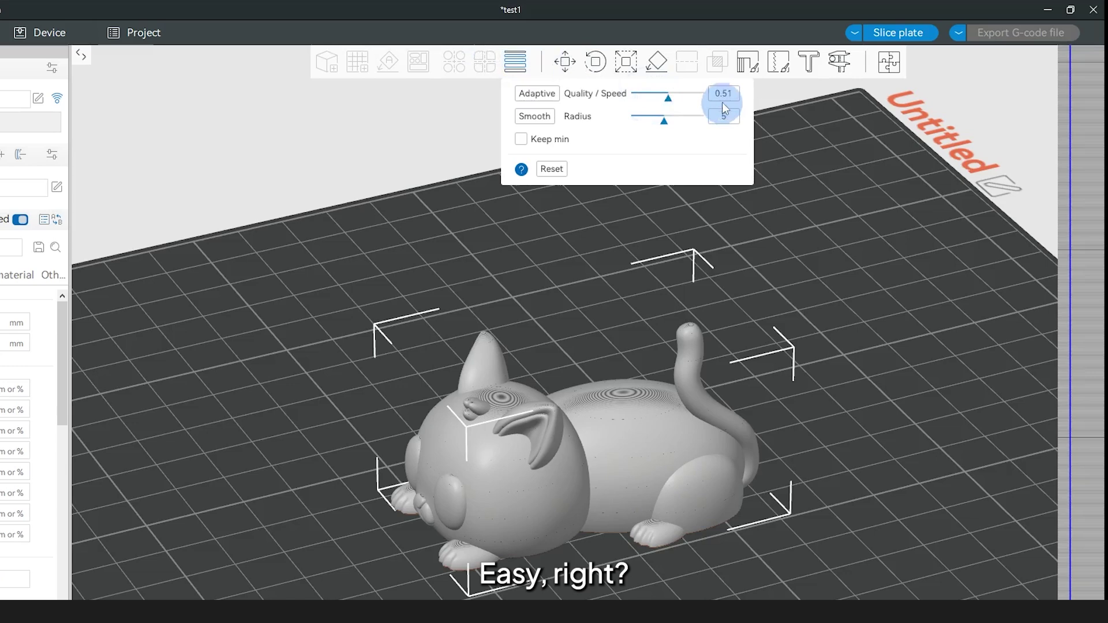
pyautogui.click(633, 78)
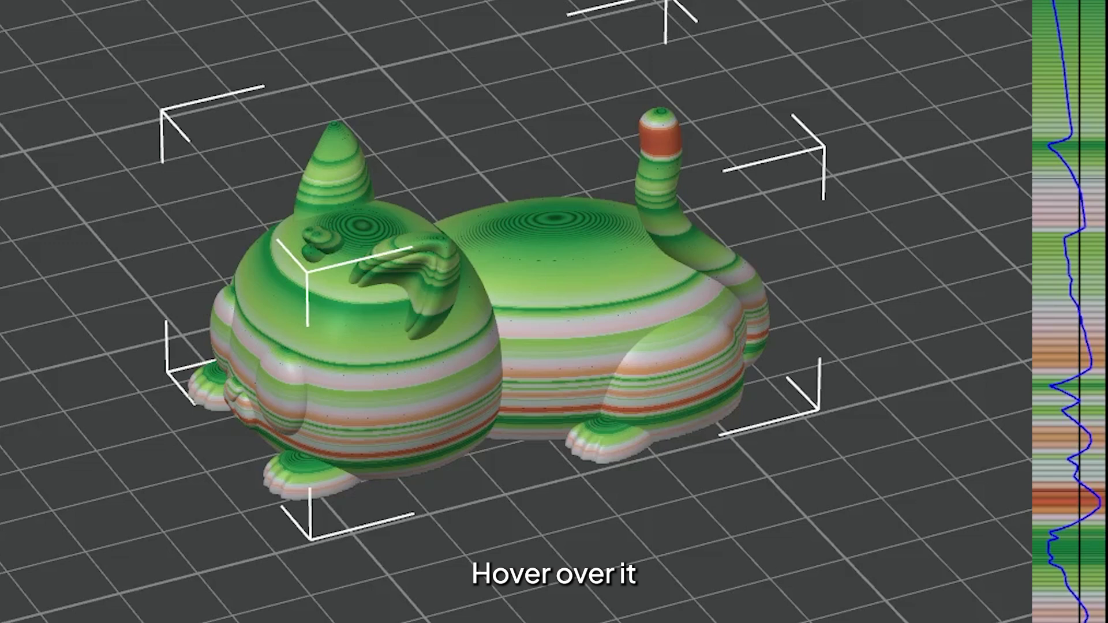
pyautogui.moveTo(1094, 339)
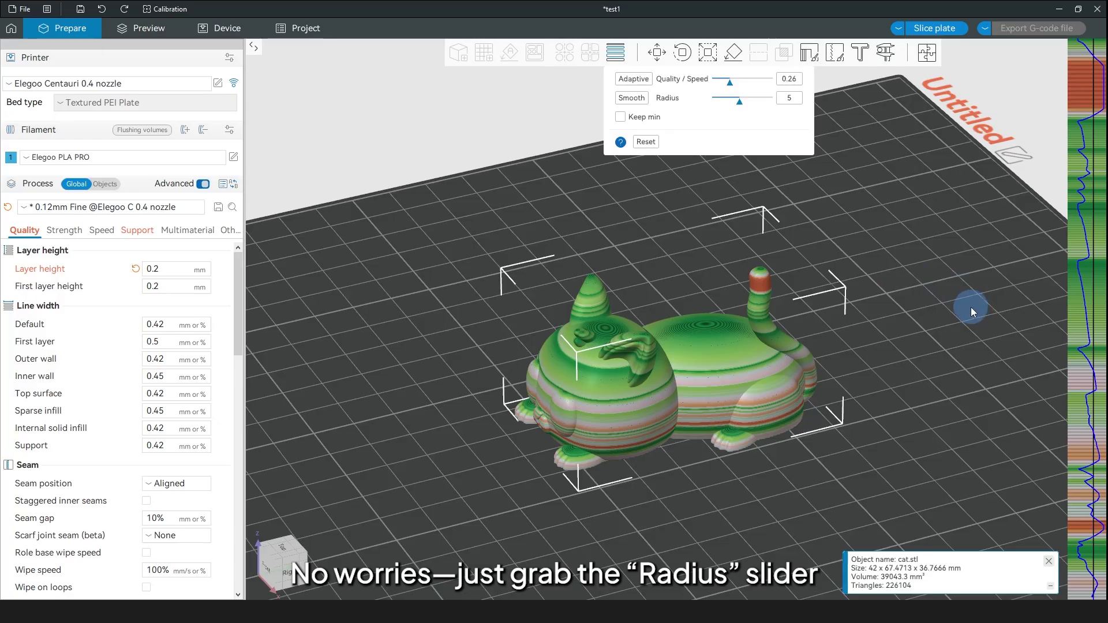
# Smooth the cat's layer profile with Radius 7 and turn on Keep min.
pyautogui.moveTo(739, 99); pyautogui.dragTo(750, 100)
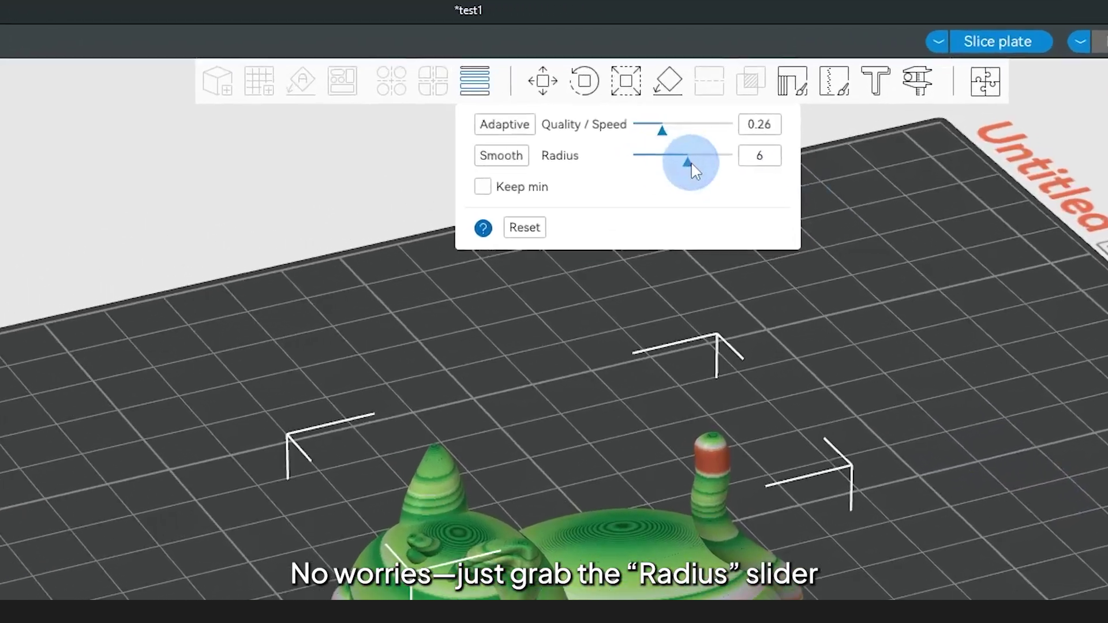
pyautogui.moveTo(666, 197)
pyautogui.mouseDown()
pyautogui.moveTo(623, 207)
pyautogui.moveTo(669, 212)
pyautogui.mouseUp()
pyautogui.click(427, 188)
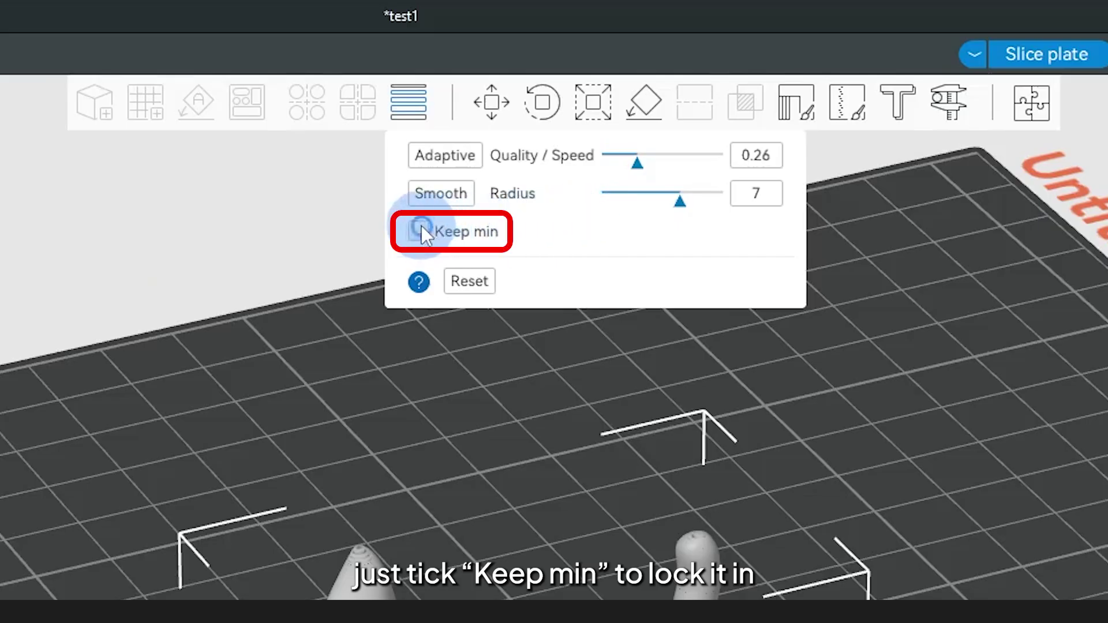
pyautogui.click(419, 230)
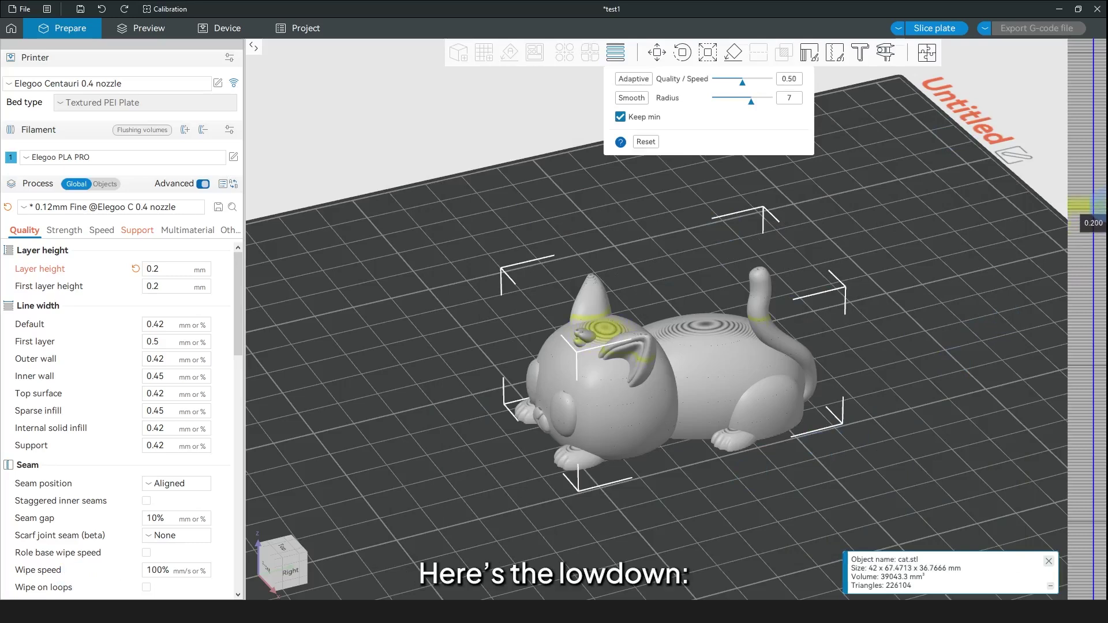
# Thin layers to 0.080 at one height and thicken them to 0.274 lower down.
pyautogui.click(1100, 211)
pyautogui.click(1101, 211)
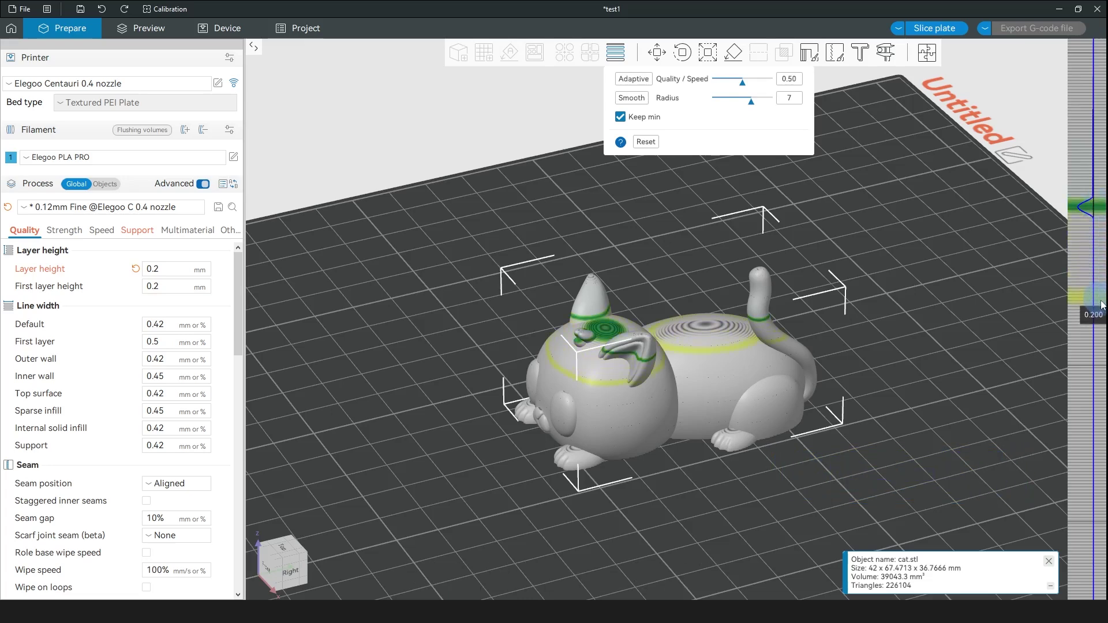
pyautogui.rightClick(1103, 337)
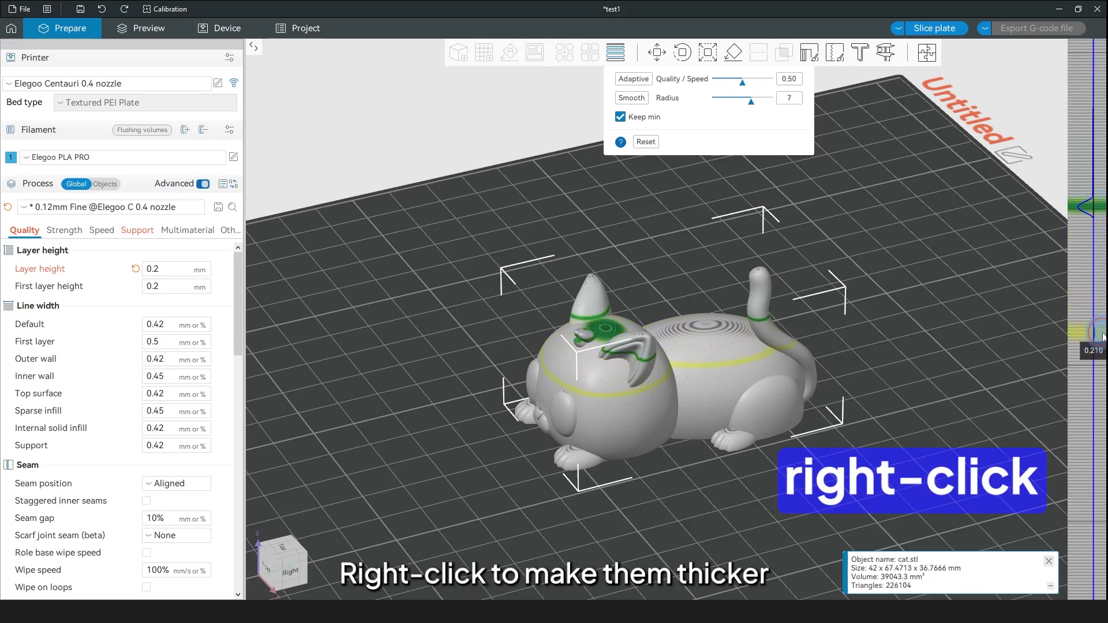
pyautogui.rightClick(1103, 337)
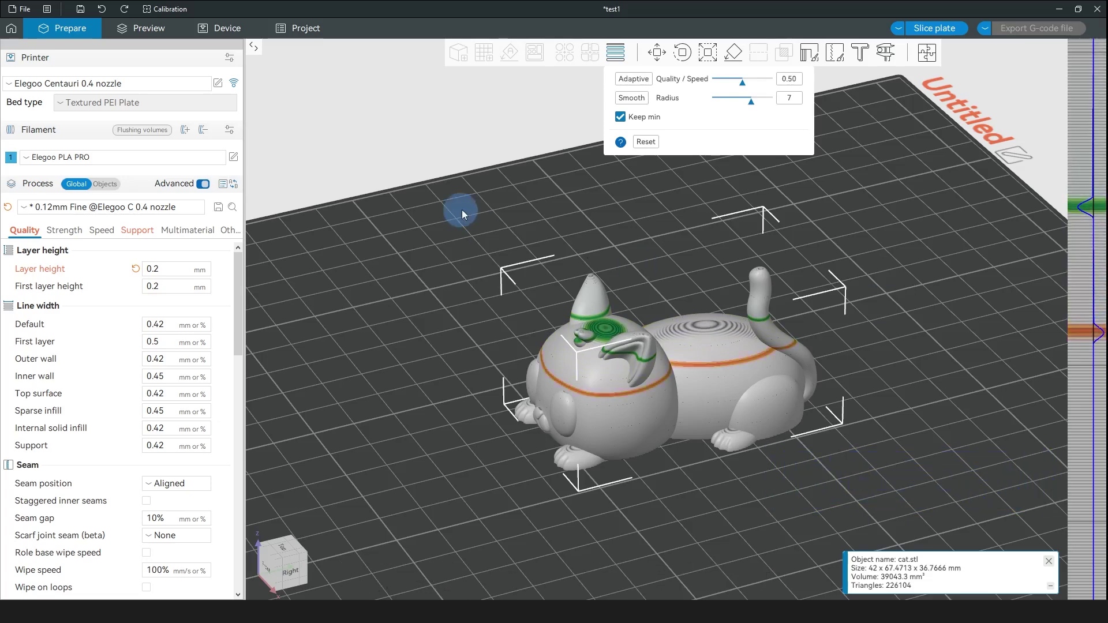
# Reset the layer heights, widen the edit area, and thin a broad band over head and body.
pyautogui.click(645, 141)
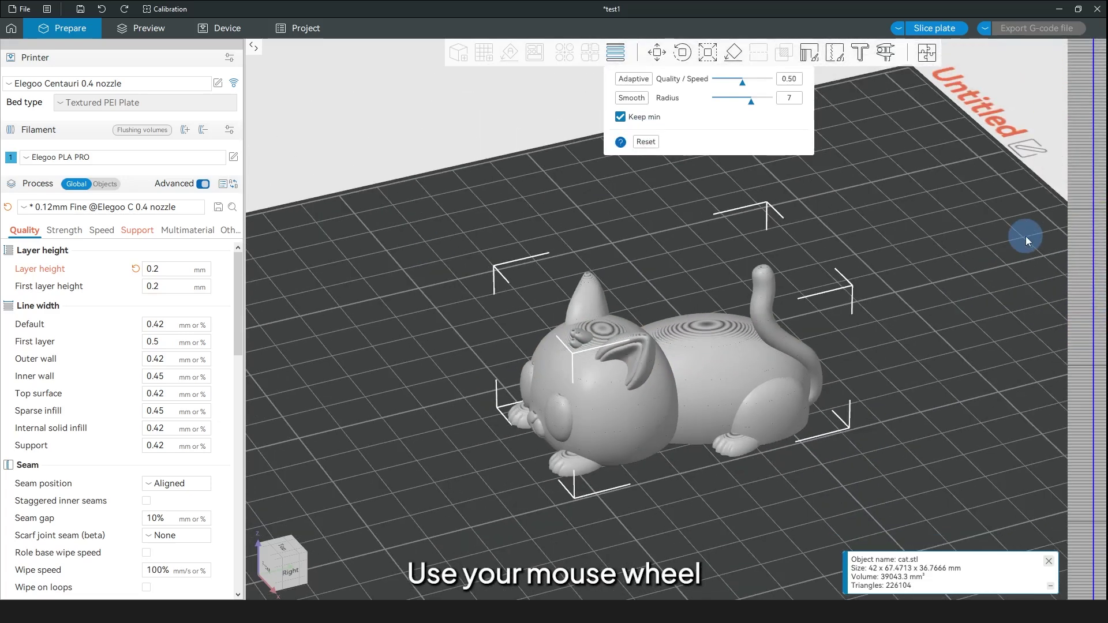
pyautogui.scroll(2, 1099, 214)
pyautogui.click(1099, 214)
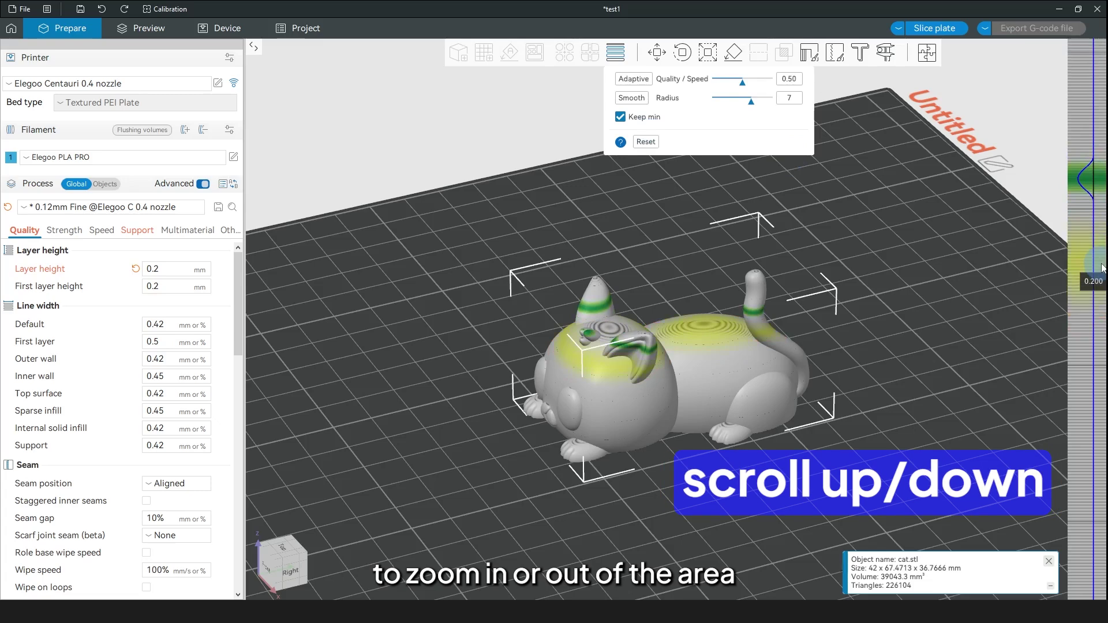
pyautogui.click(1101, 268)
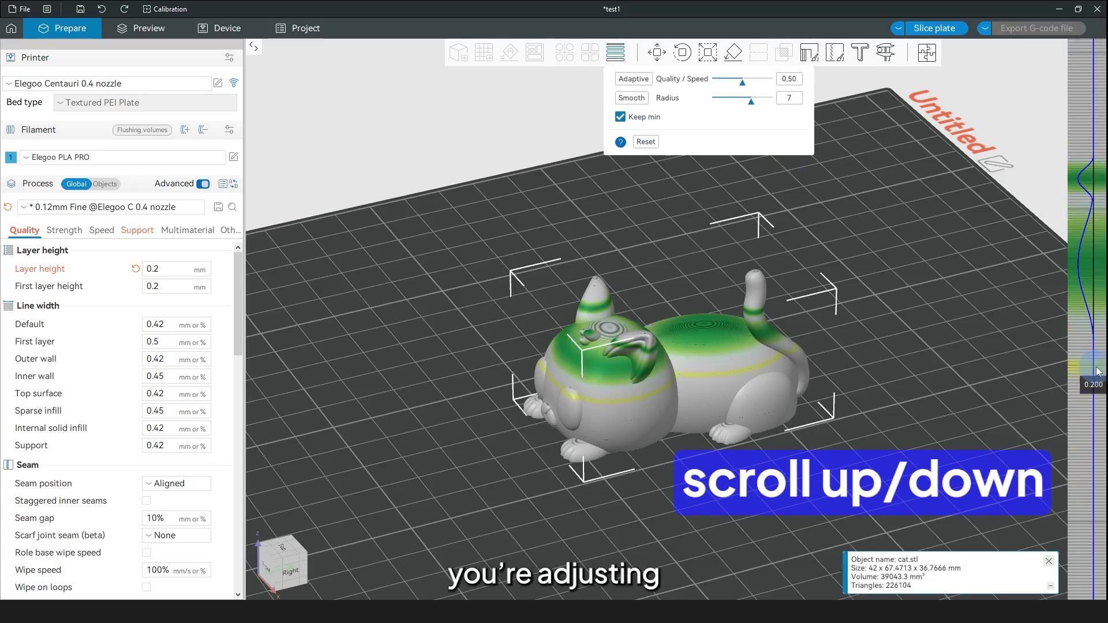
# Thin the belly layers, reset that section to default, and smooth the profile along the whole bar.
pyautogui.click(1098, 371)
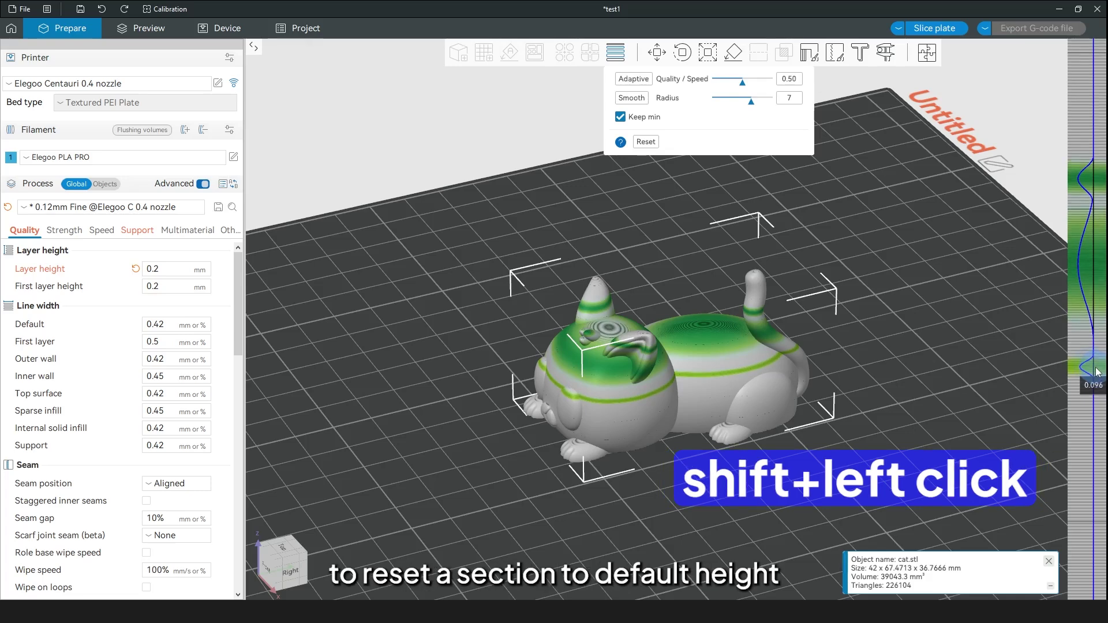
pyautogui.keyDown('shift'); pyautogui.click(1097, 369); pyautogui.keyUp('shift')
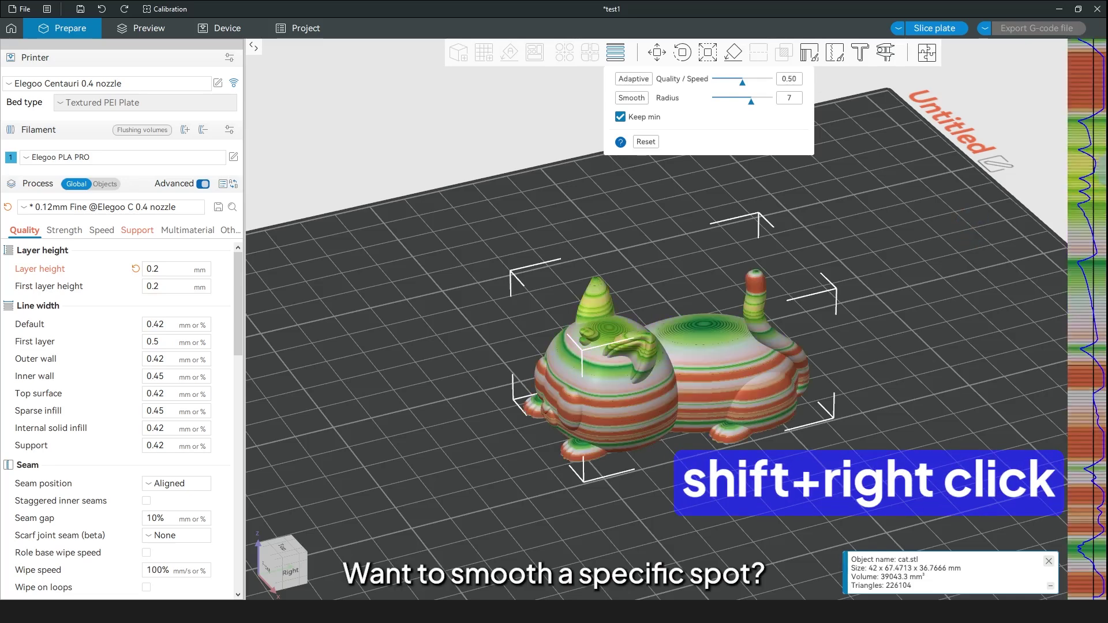
pyautogui.moveTo(1094, 165)
pyautogui.keyDown('shift'); pyautogui.mouseDown(button='right')
pyautogui.moveTo(1105, 220)
pyautogui.moveTo(1094, 548)
pyautogui.mouseUp(button='right'); pyautogui.keyUp('shift')
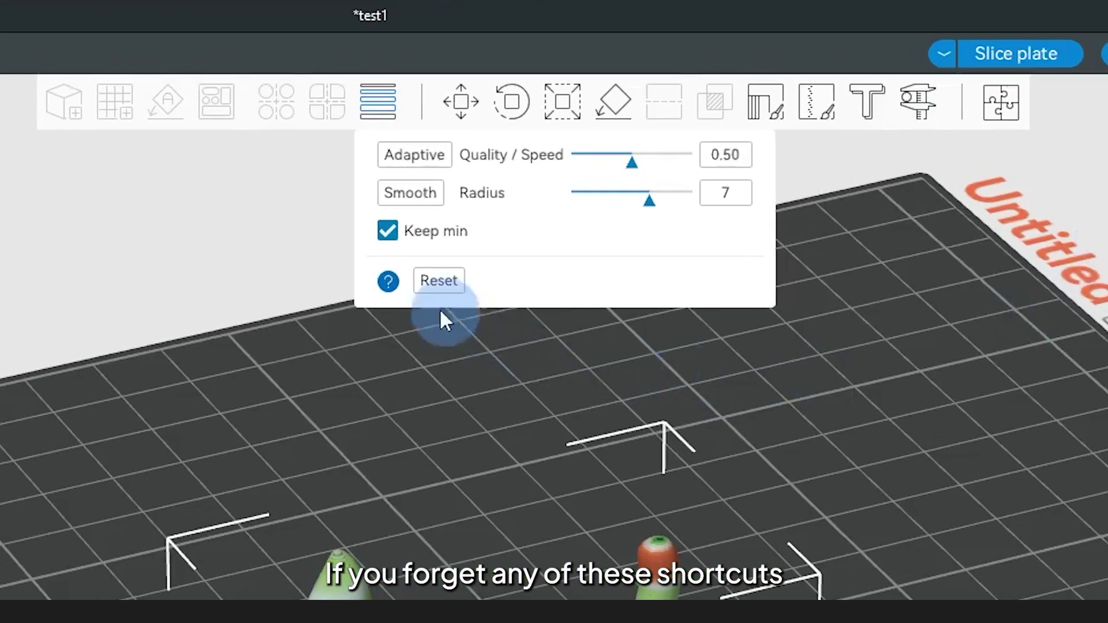
# Show the shortcut help: add detail, remove detail, edit area, reset to base, smoothing.
pyautogui.moveTo(449, 243)
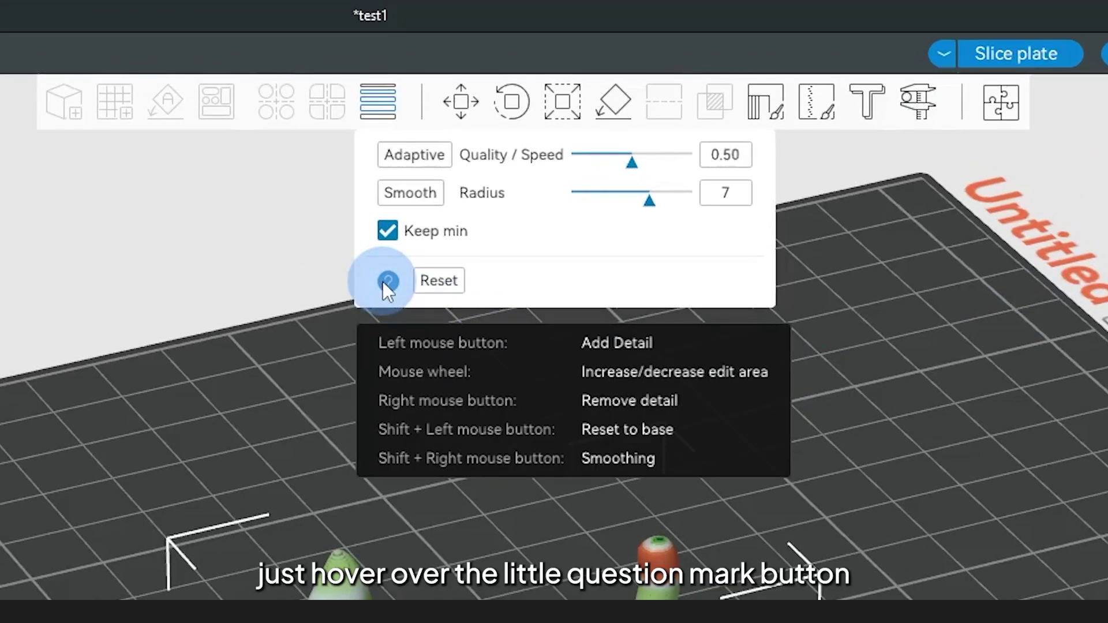